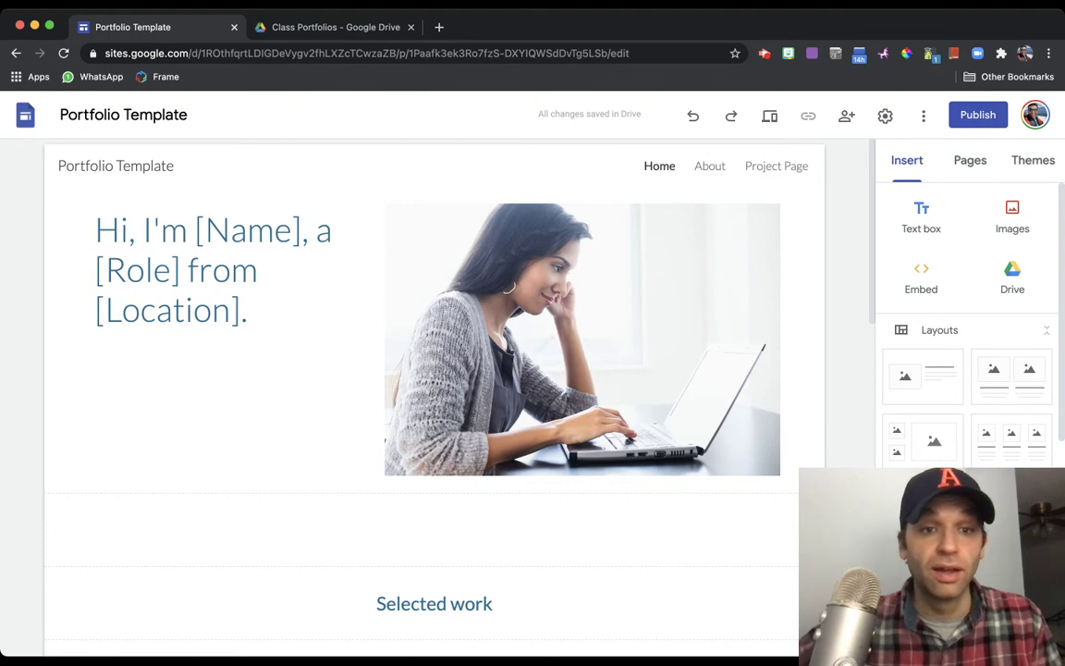
- Review the portfolio template's Home page sections and its Project Page, ending back on Home
scroll(414, 458, "down", 5)
scroll(414, 458, "down", 4)
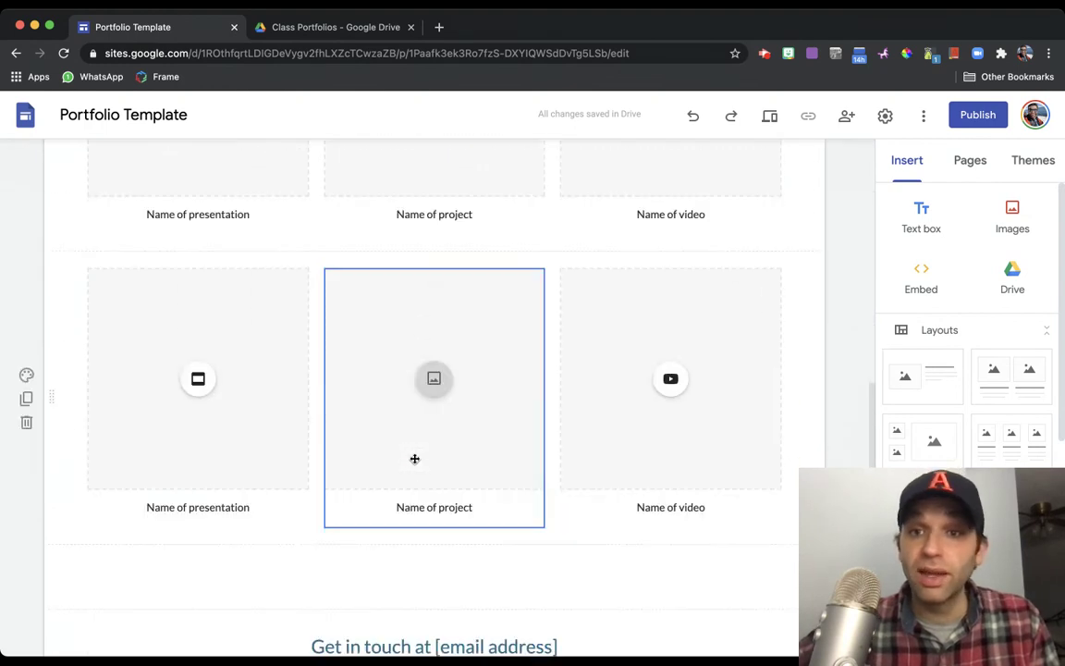
scroll(414, 459, "up", 4)
scroll(414, 463, "up", 6)
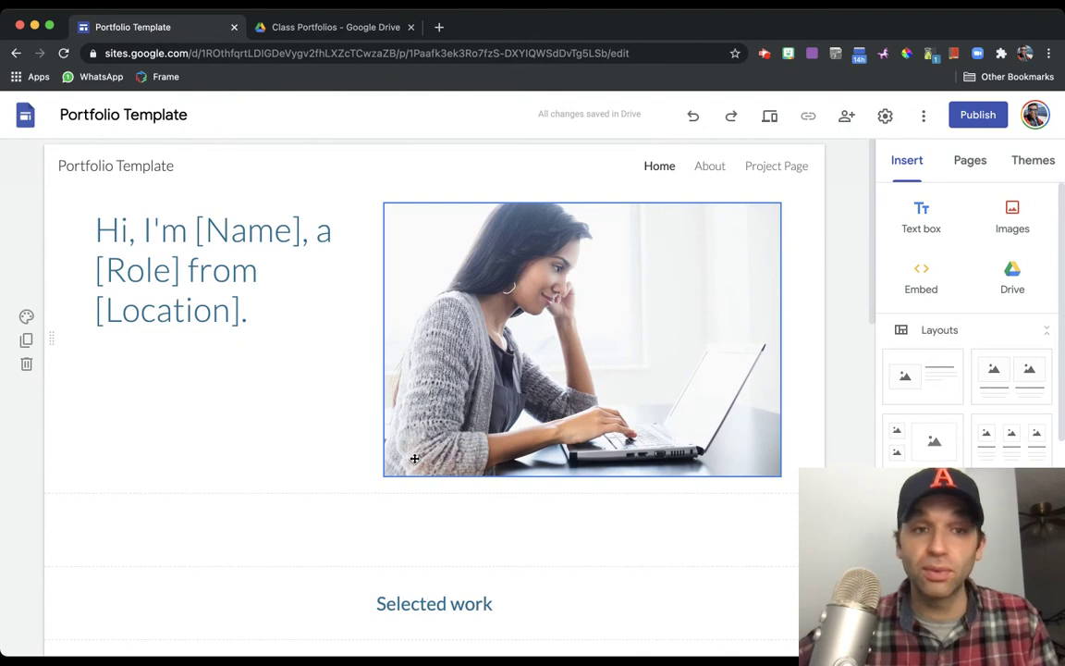
scroll(414, 459, "down", 3)
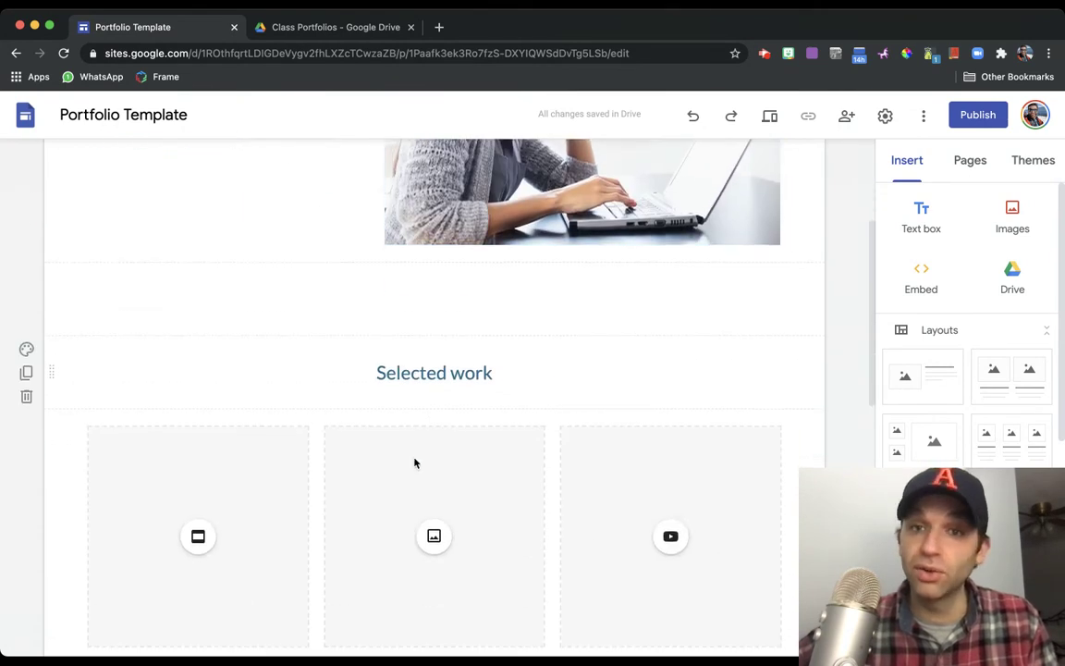
scroll(415, 462, "down", 6)
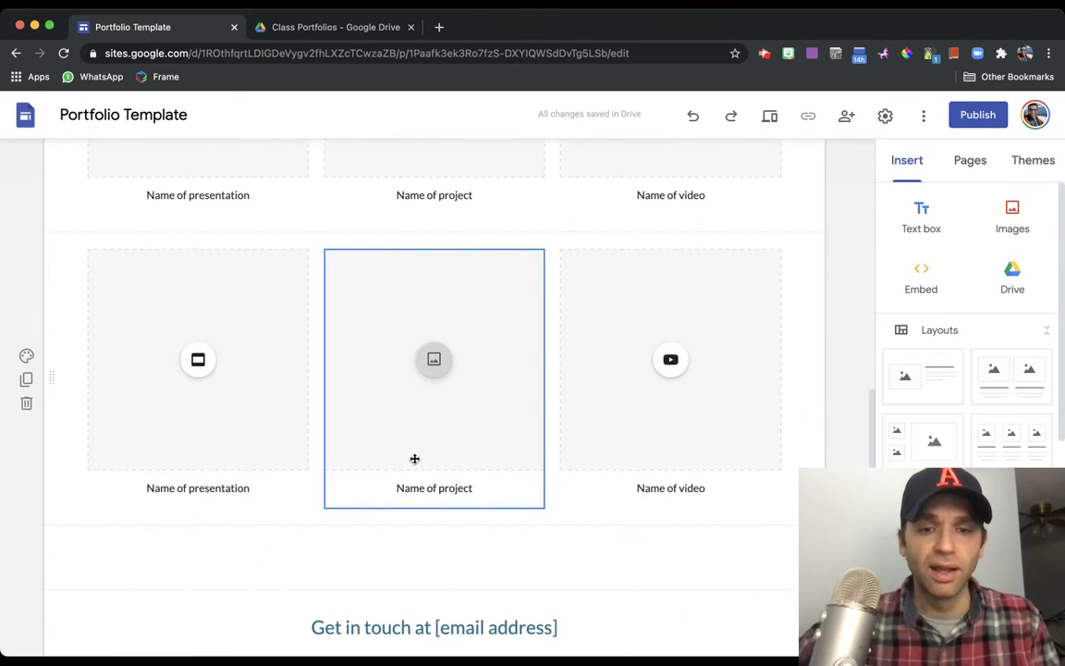
scroll(415, 459, "down", 3)
scroll(415, 459, "up", 4)
scroll(414, 458, "up", 8)
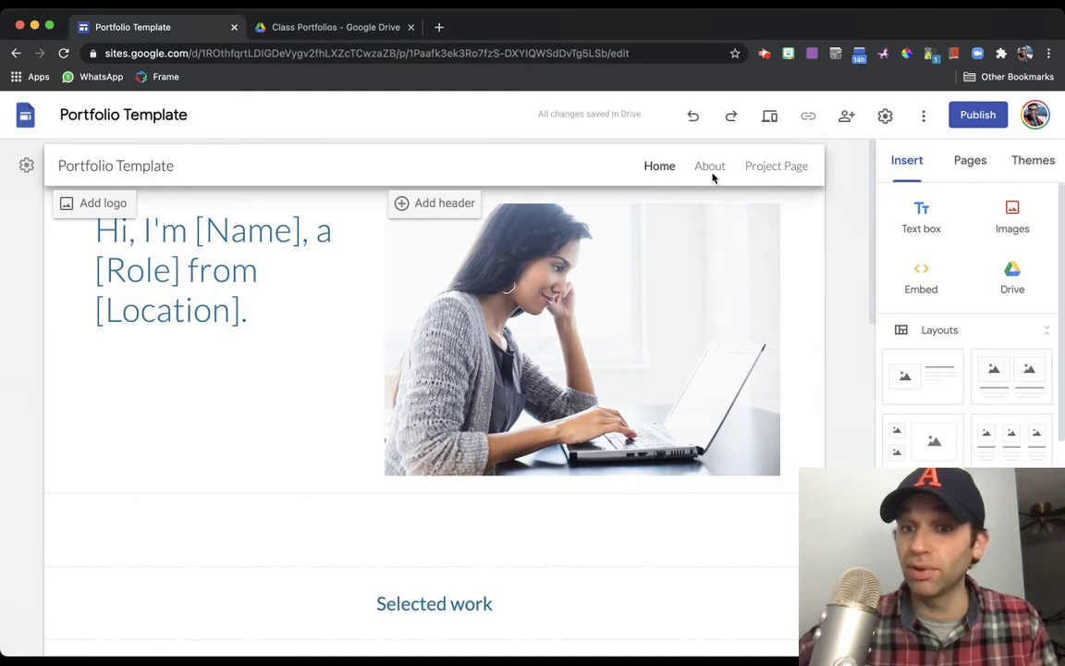
left_click(759, 168)
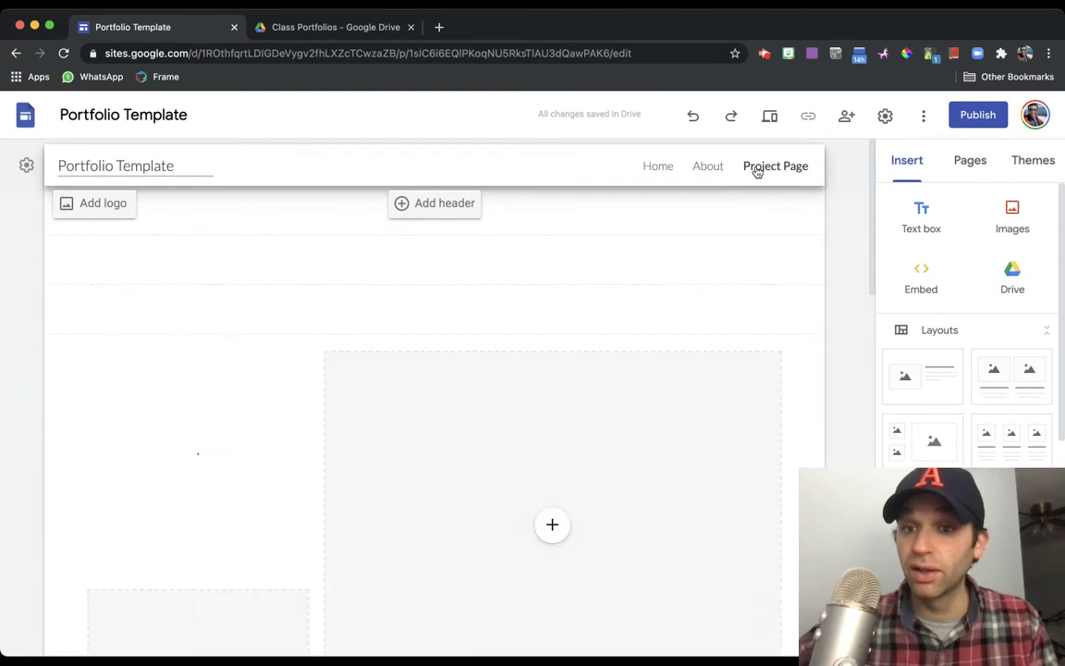
left_click(657, 170)
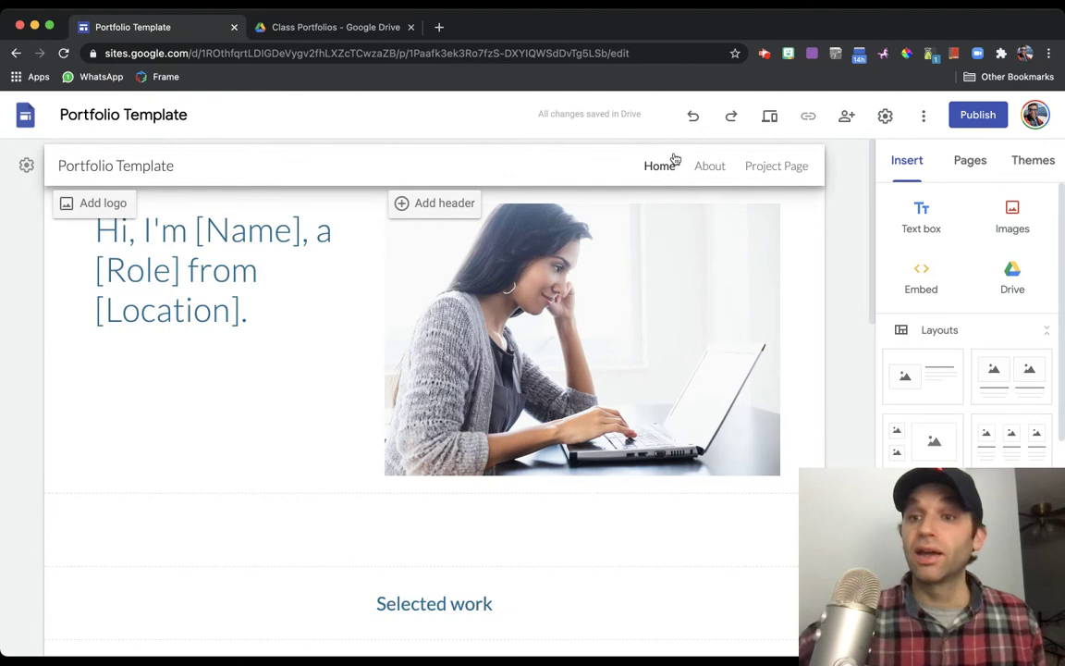
- Duplicate the site as "Copy of Portfolio Template" in the Class Portfolios folder, without sharing it with the same editors
left_click(923, 114)
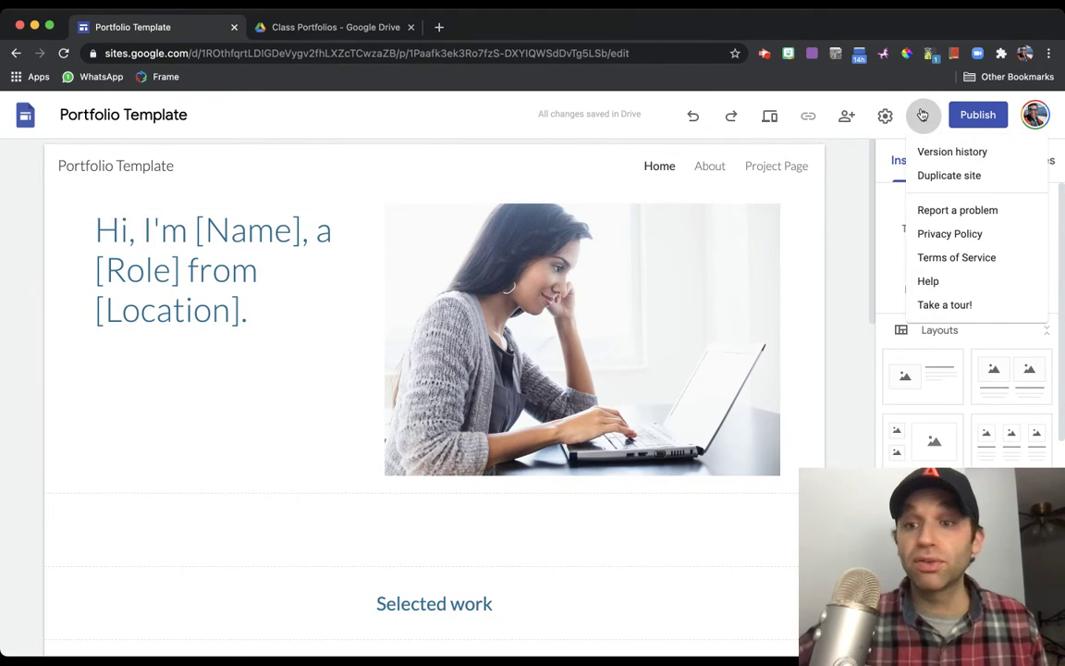
left_click(948, 175)
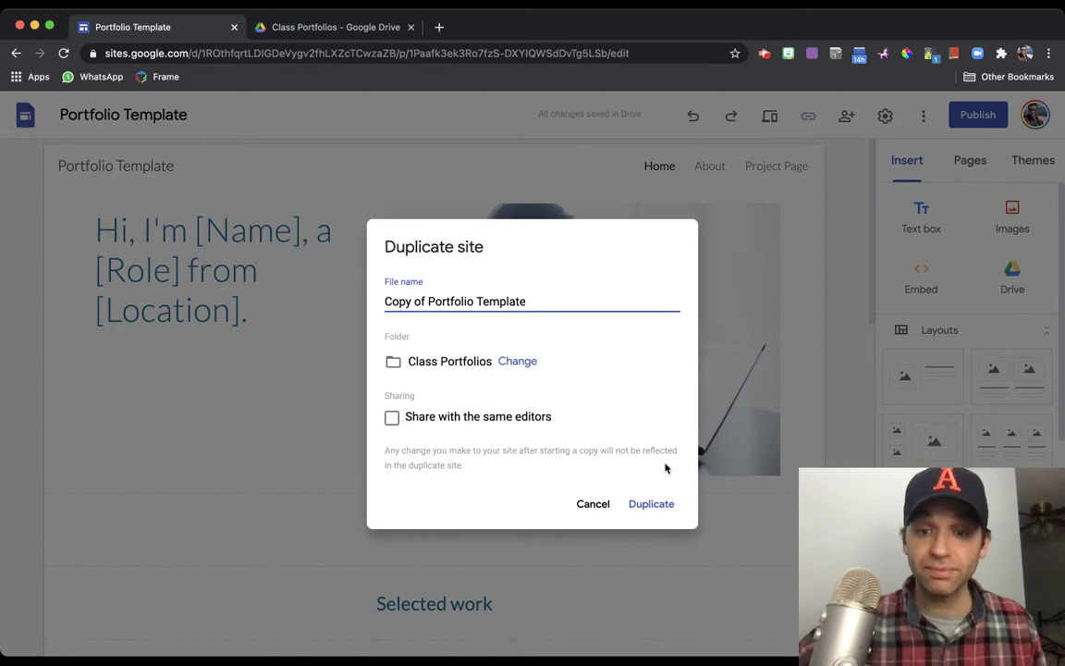
left_click(652, 505)
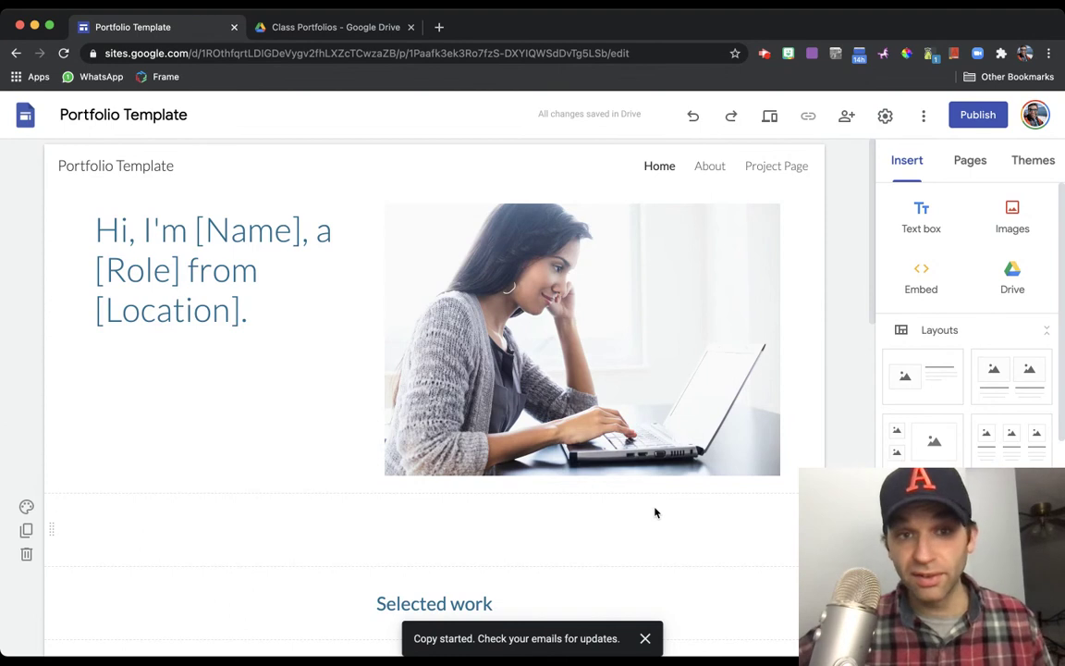
- Switch to the Class Portfolios folder in Google Drive and make a copy of the Portfolio Template site there
left_click(352, 30)
left_click(511, 416)
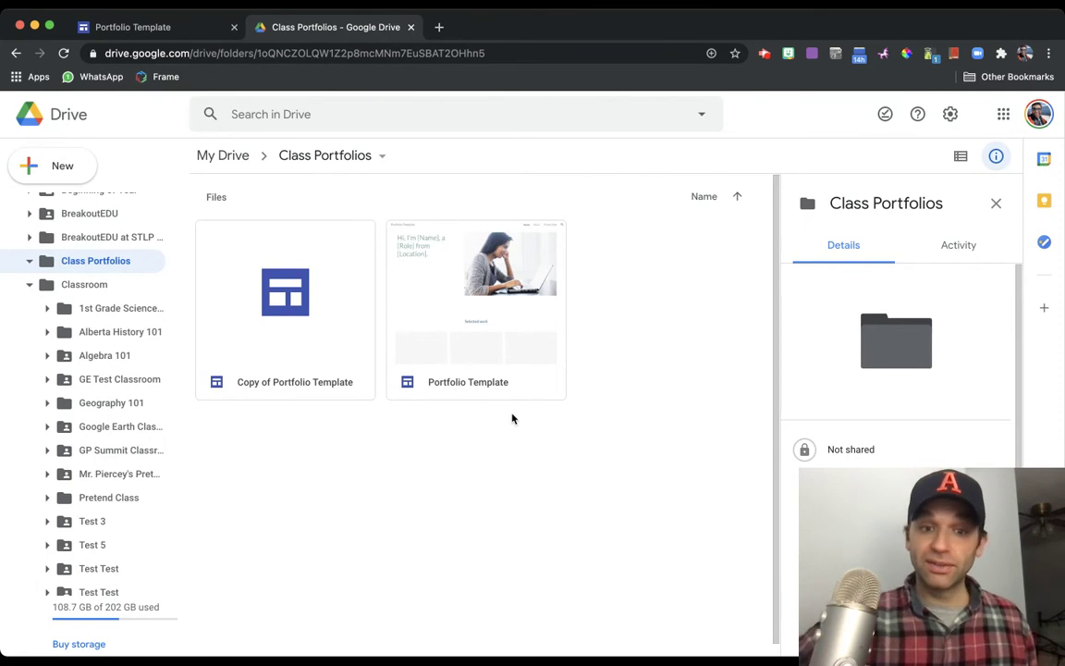
left_click(494, 343)
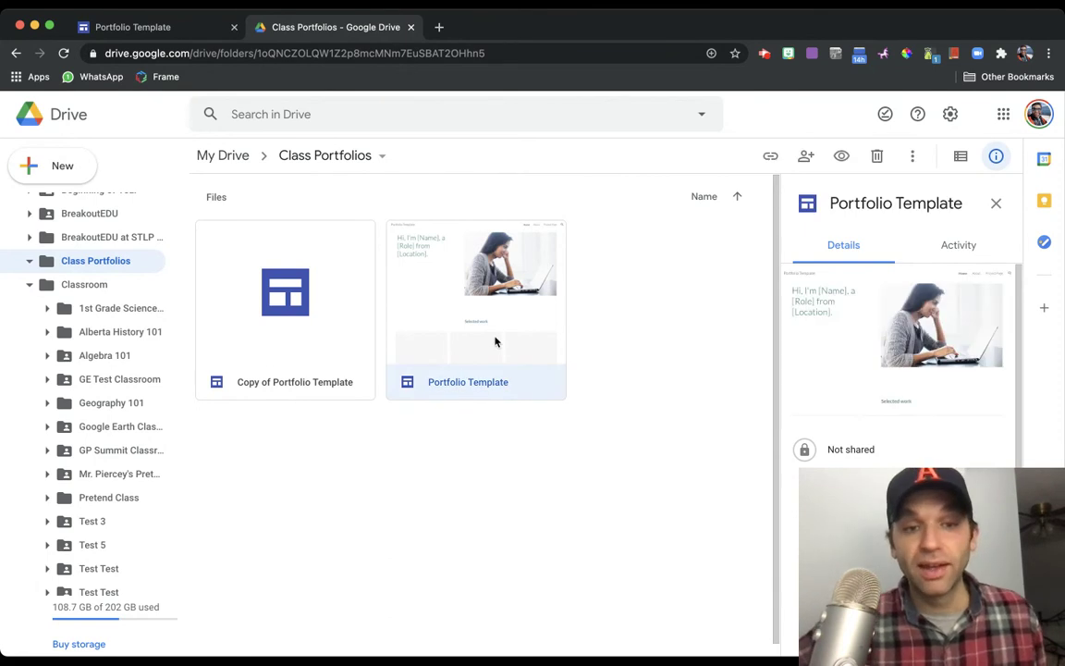
left_click(329, 324)
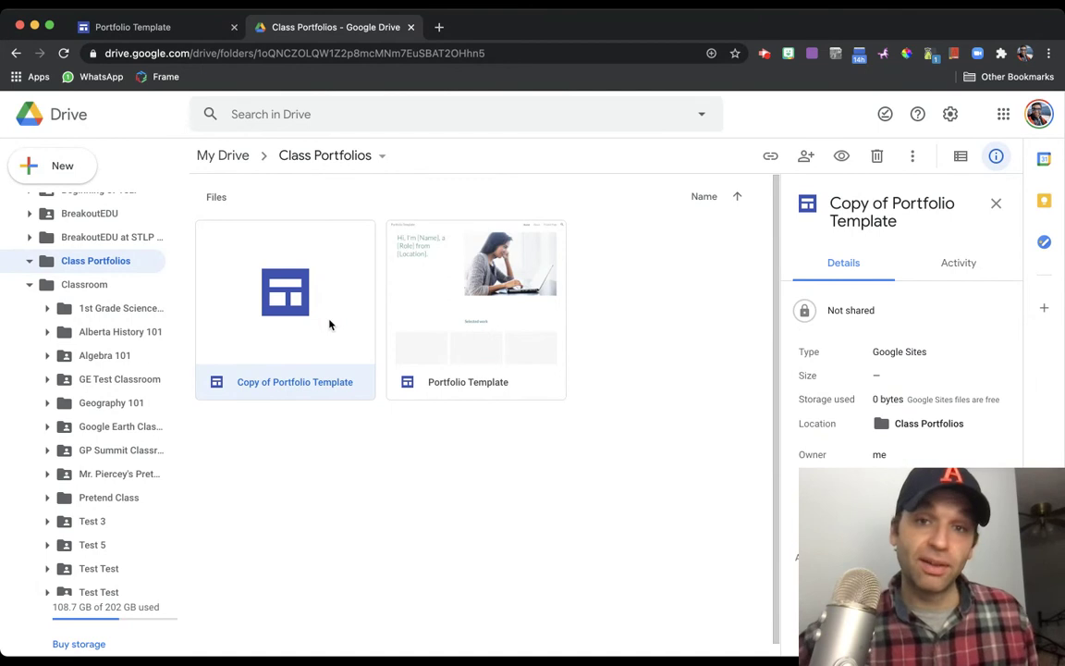
left_click(465, 296)
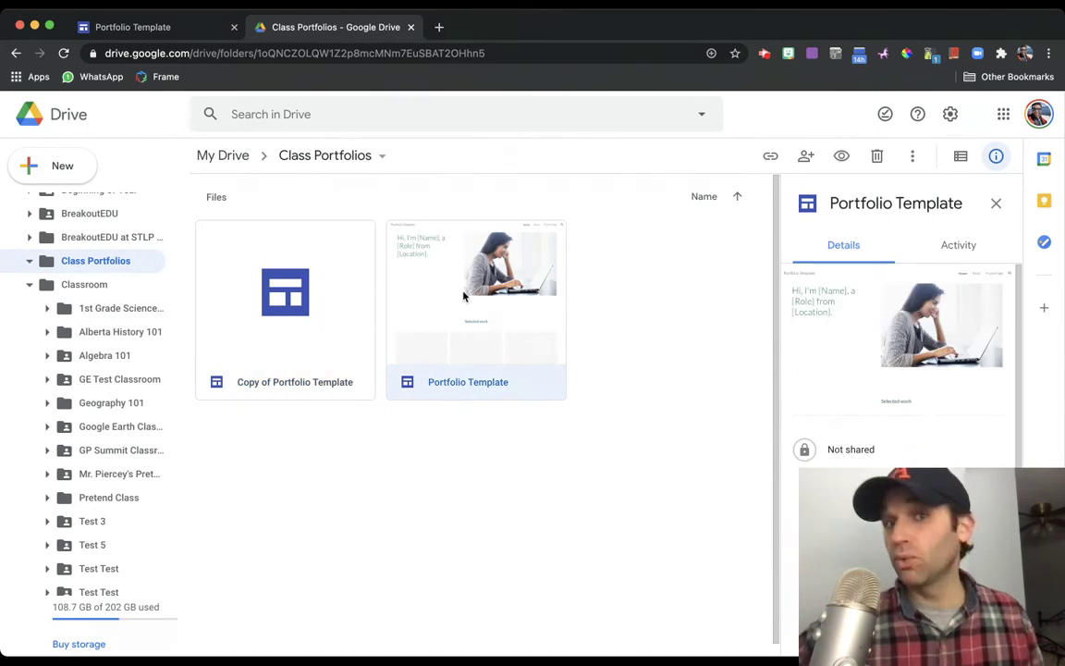
right_click(464, 295)
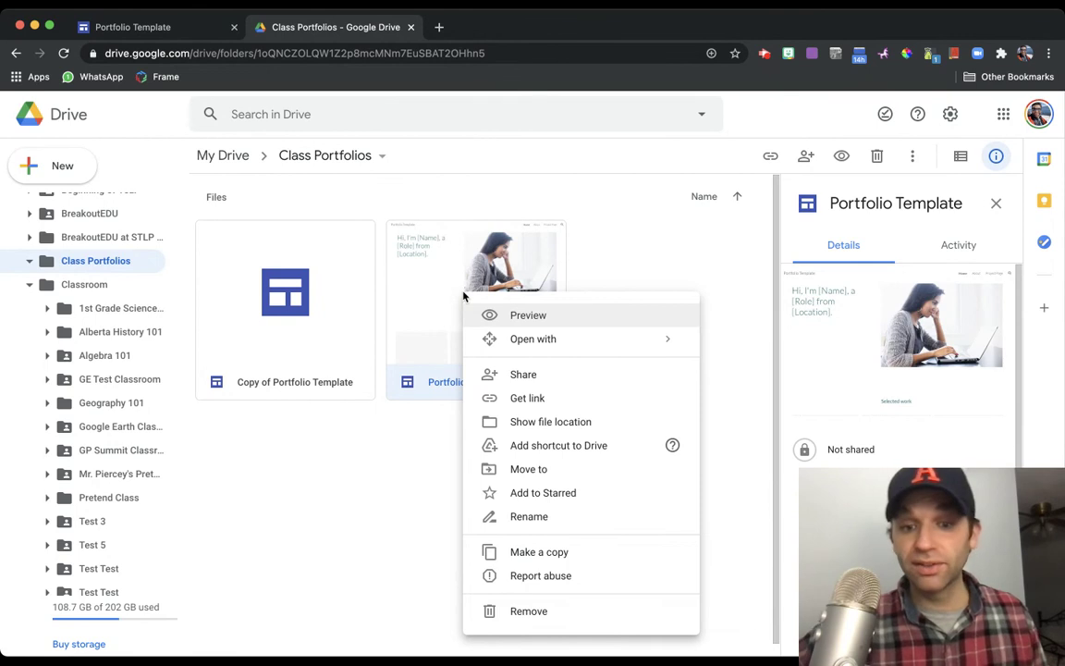
left_click(554, 552)
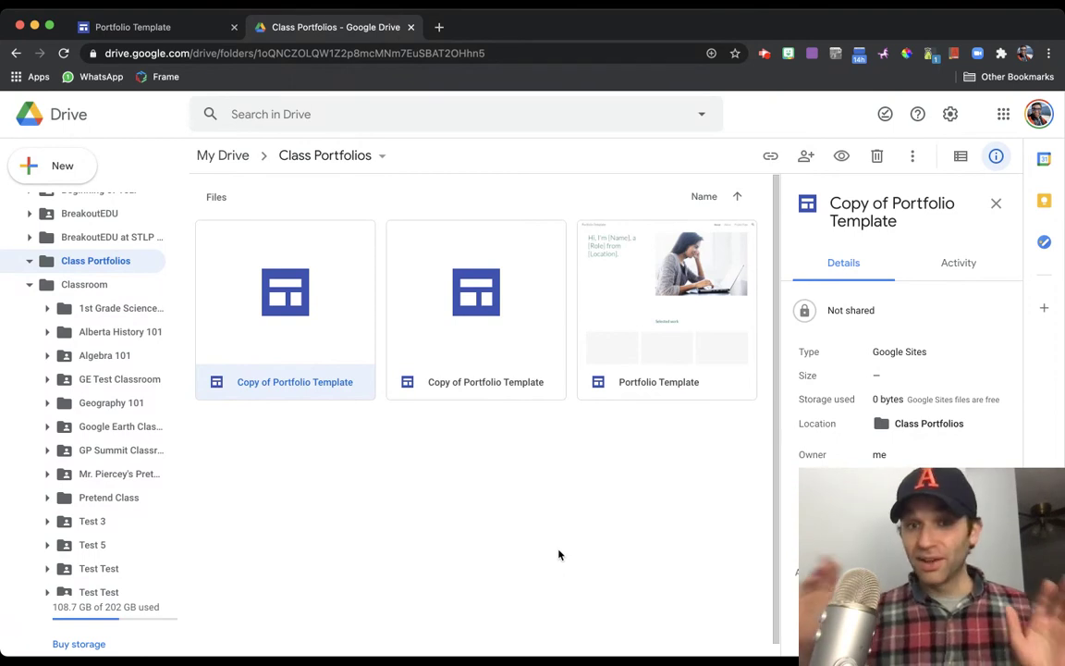
- Select all three site files in the Class Portfolios folder and make copies of them together
left_click_drag(670, 449, 319, 321)
right_click(319, 321)
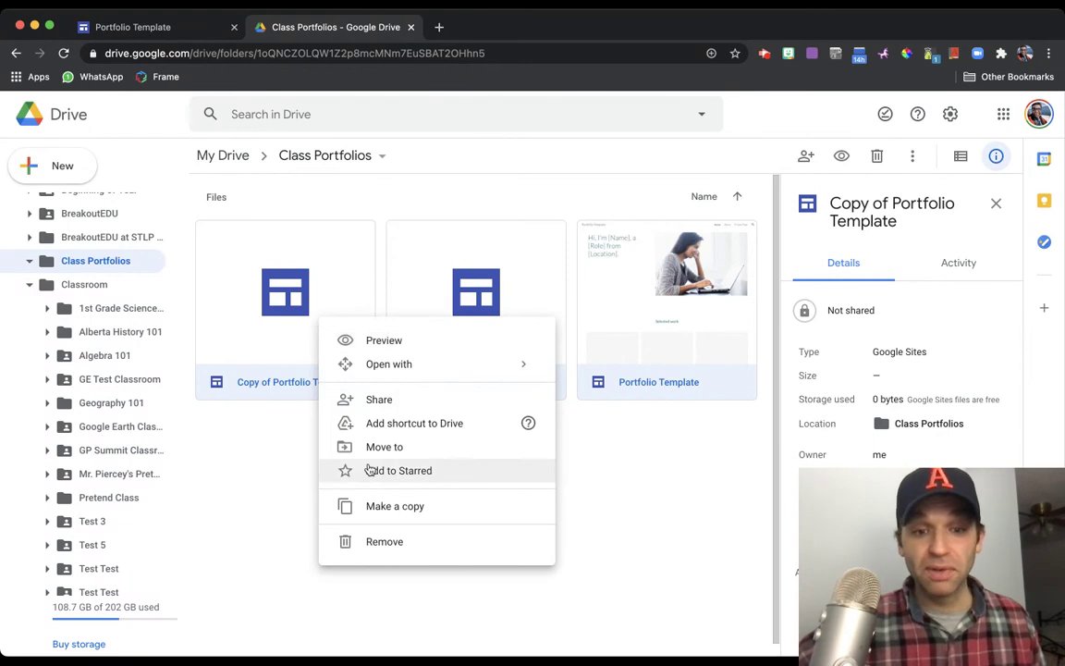
left_click(347, 507)
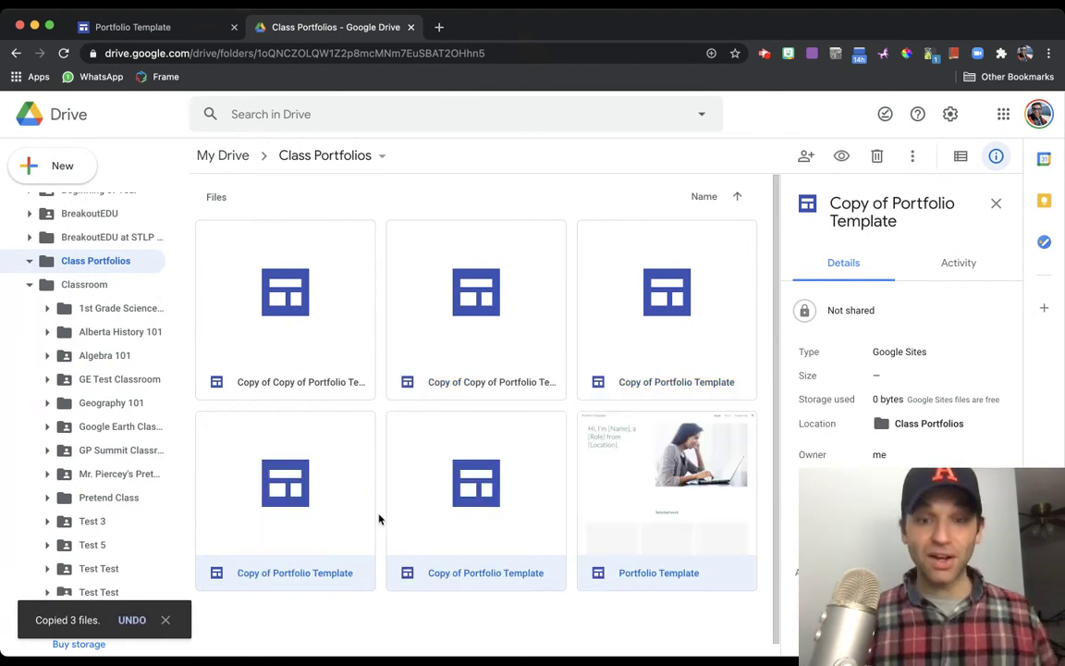
- Select all six site files in the folder and make copies of them in one go
scroll(503, 445, "down", 1)
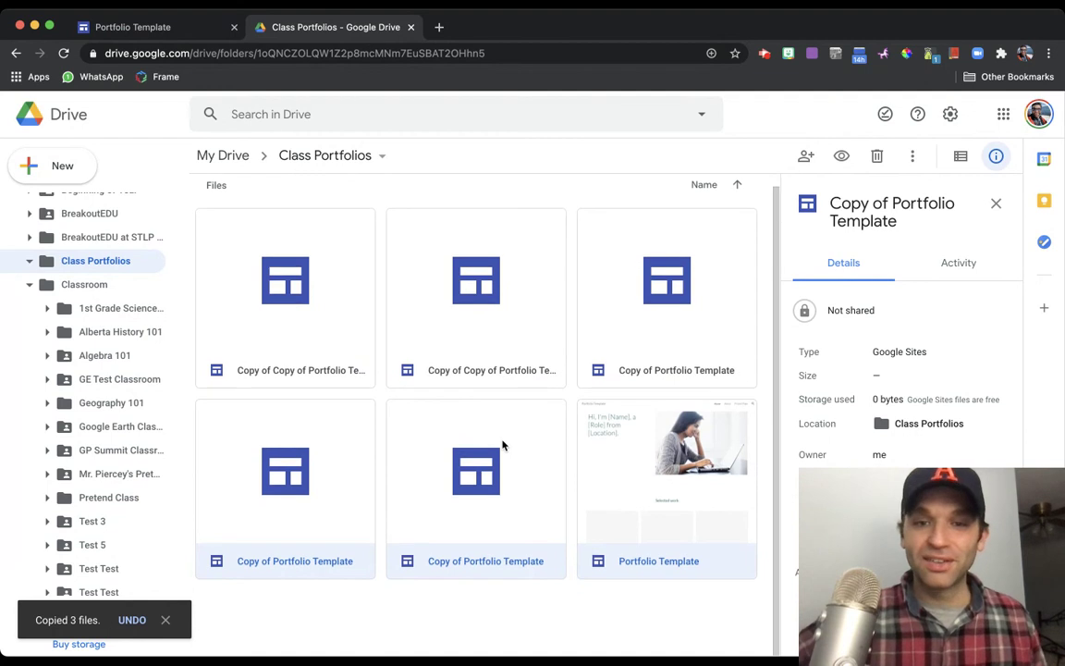
left_click_drag(667, 612, 293, 262)
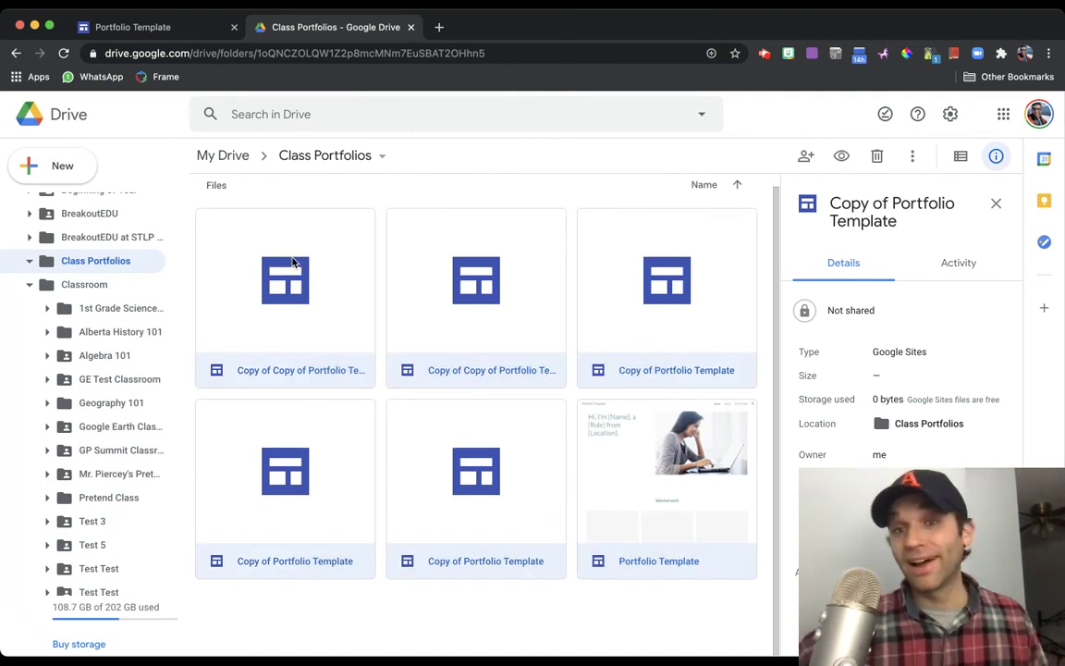
right_click(293, 262)
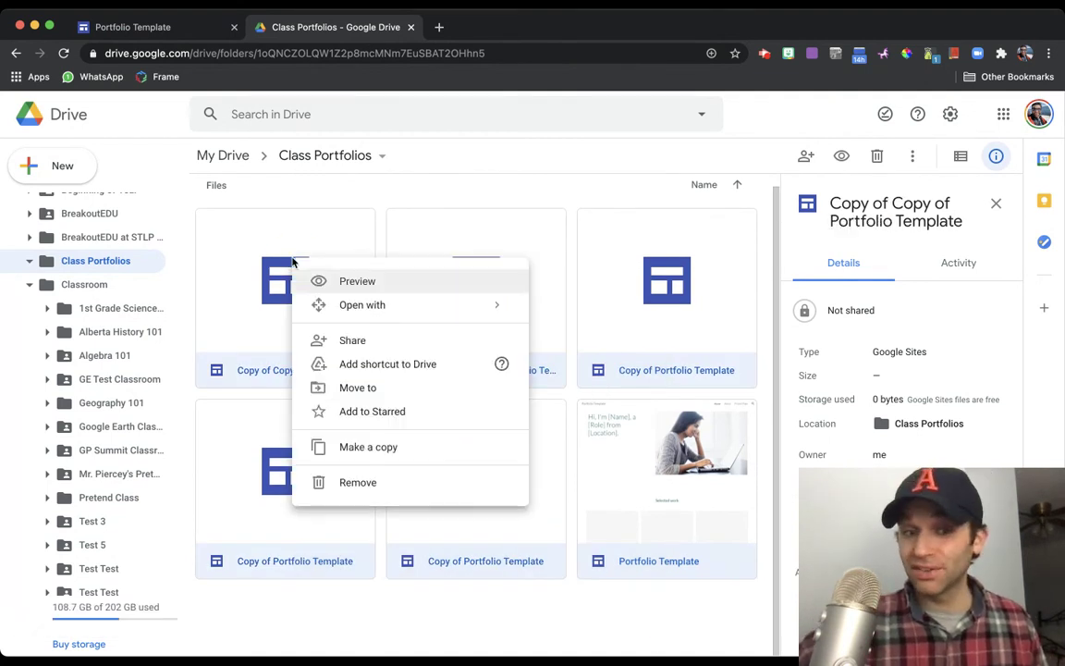
left_click(351, 448)
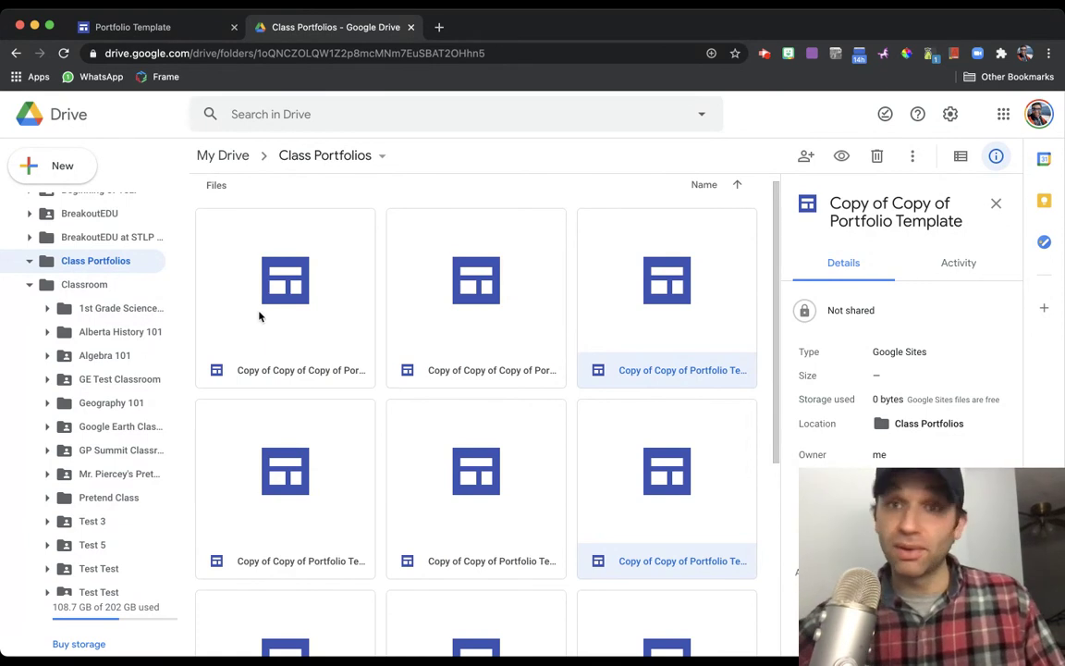
- Rename the first "Copy of Copy of Copy of Portfolio Template" file to the student's first name in possessive form plus "Google Site Portfolio"
left_click(271, 285)
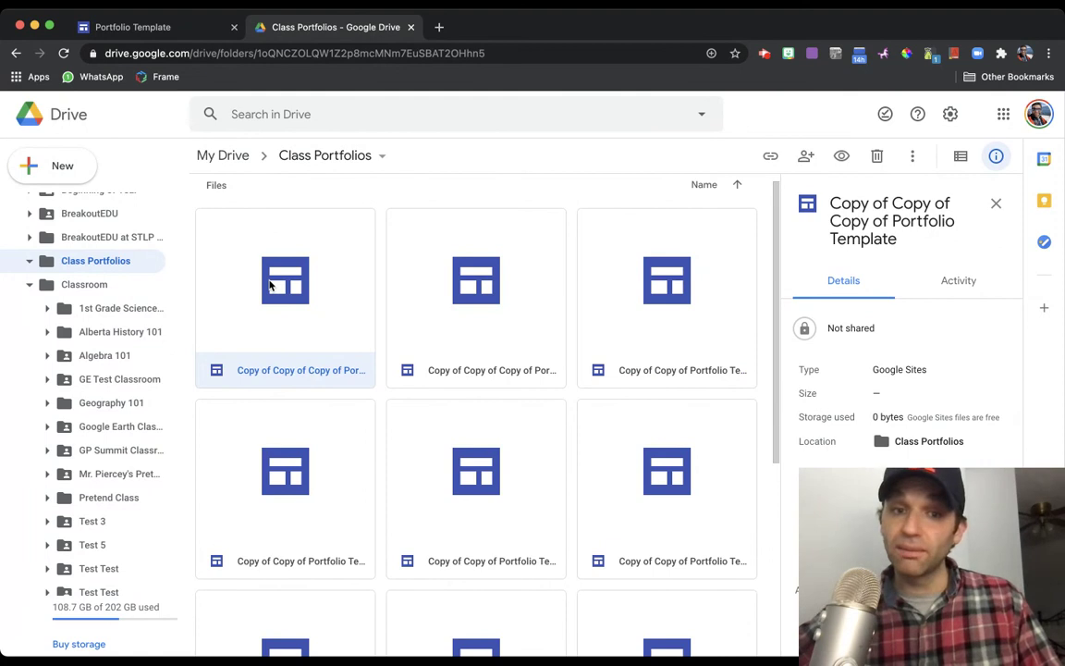
right_click(271, 286)
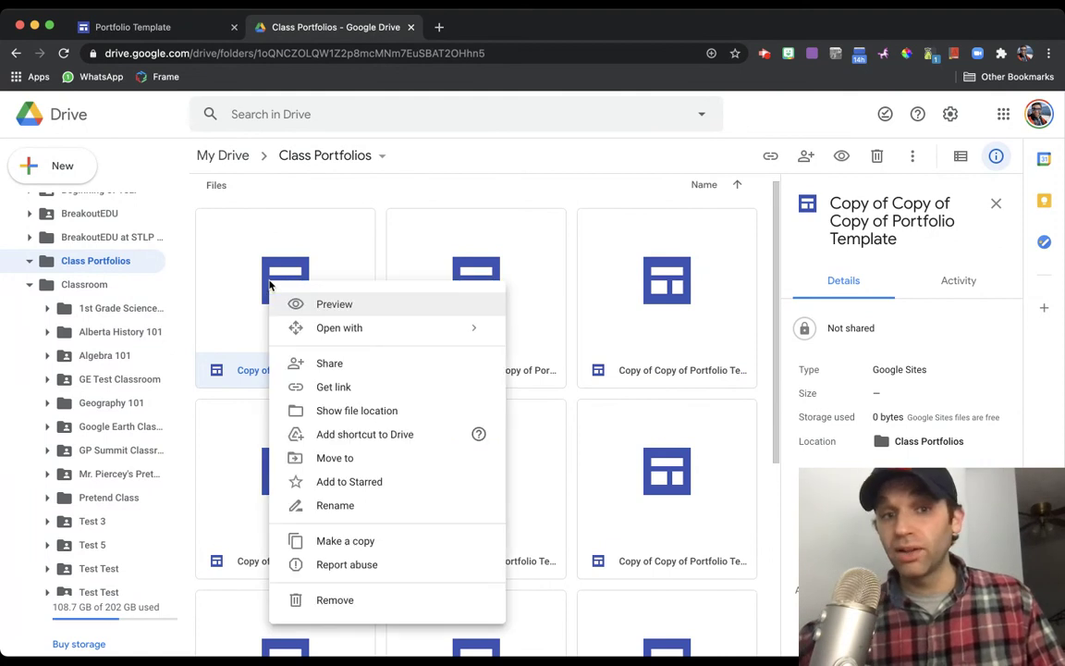
left_click(336, 505)
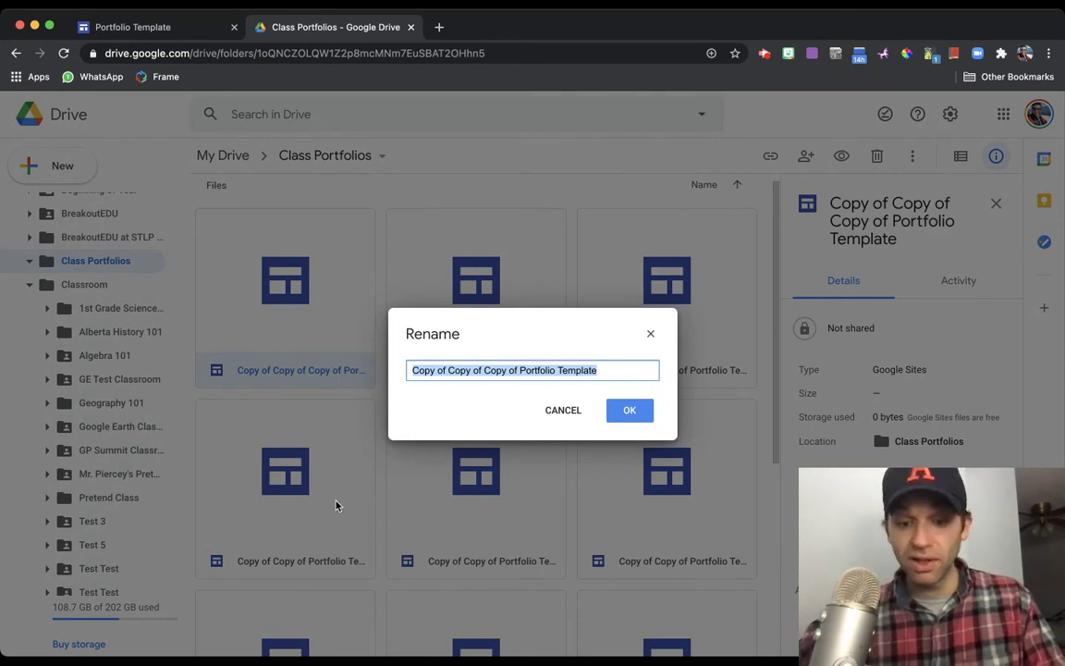
type("Raven's Go")
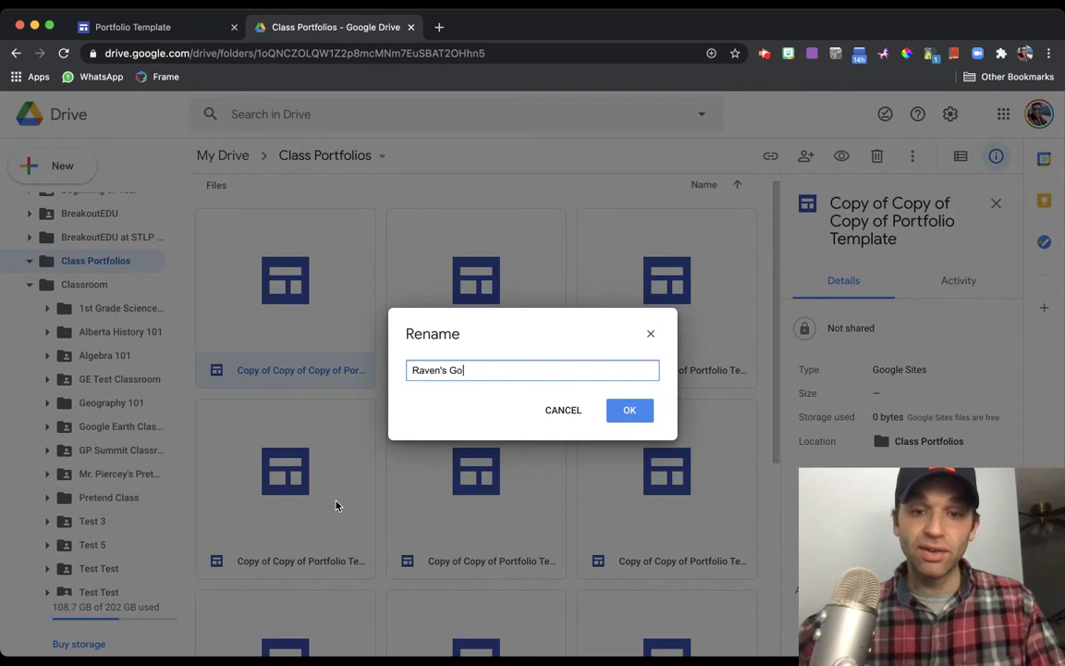
type("ogle Site P")
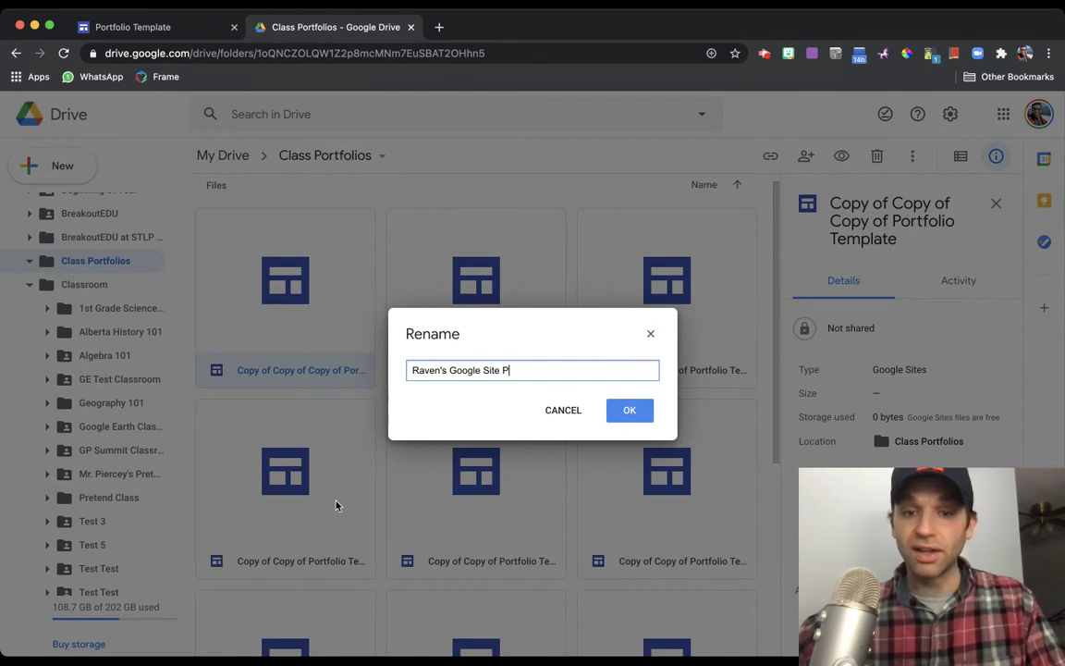
key("BackSpace")
key("BackSpace")
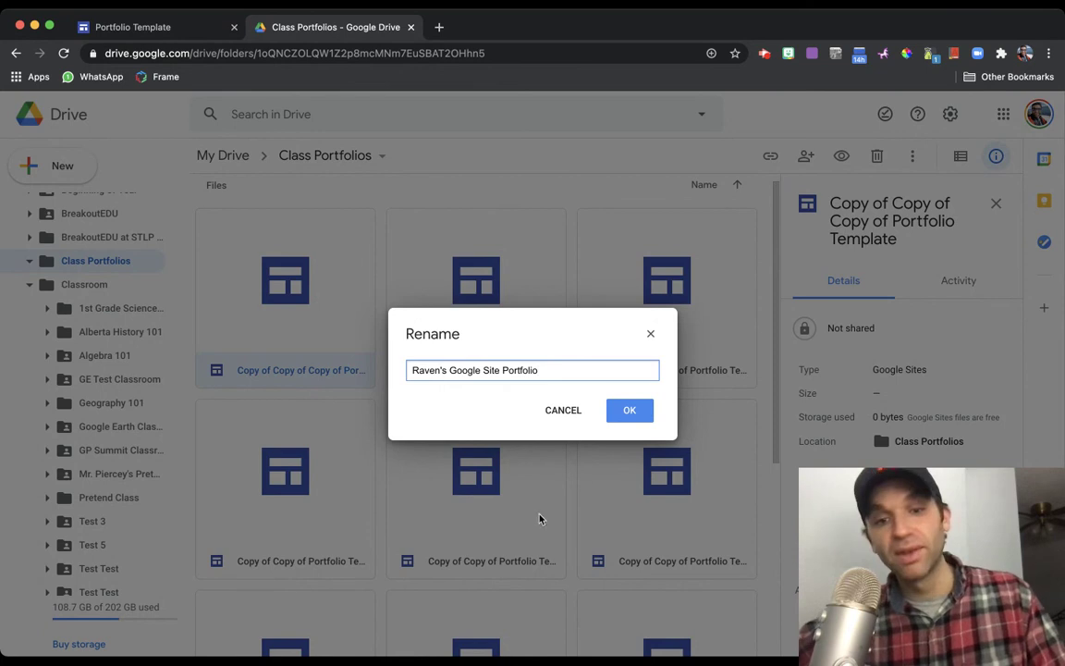
left_click(620, 415)
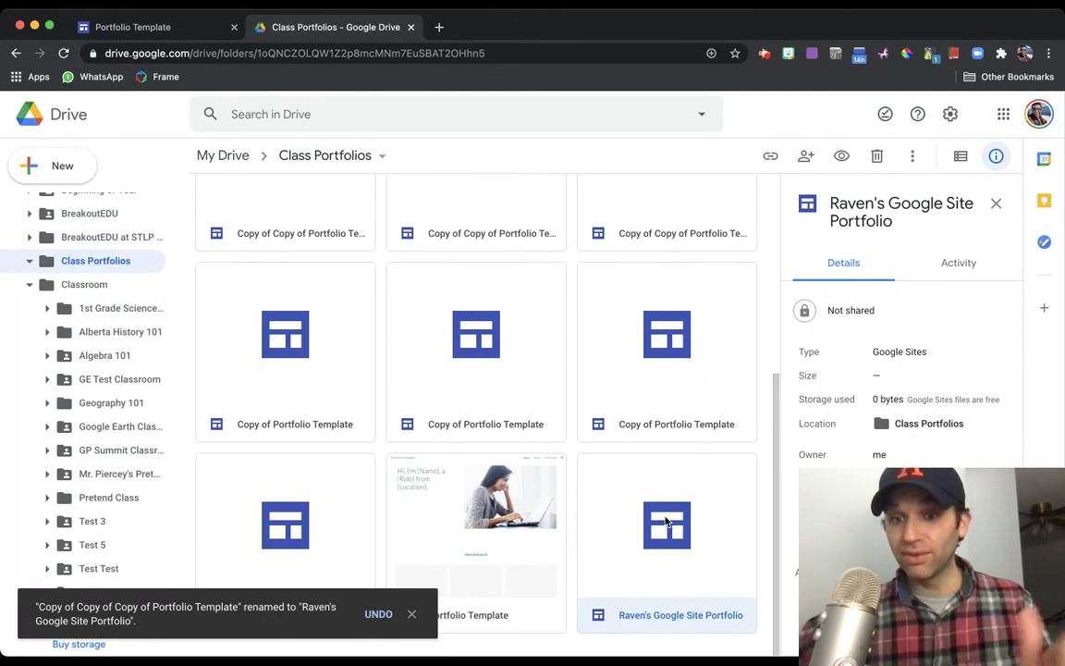
- Share the renamed student portfolio with that student as Editor, with the notification enabled
right_click(684, 539)
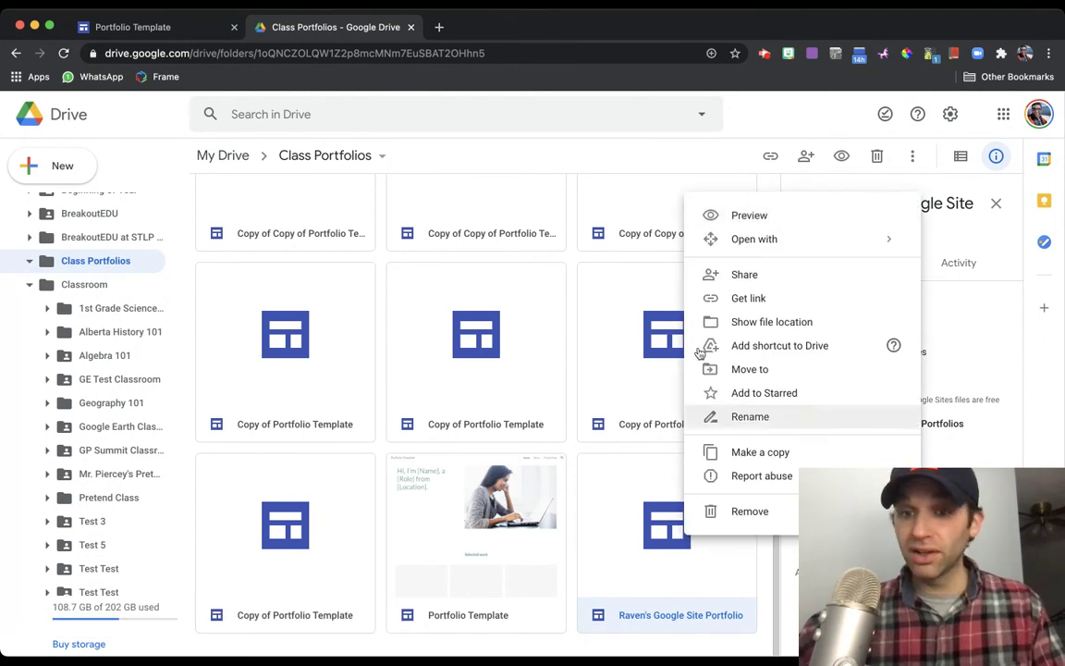
left_click(713, 275)
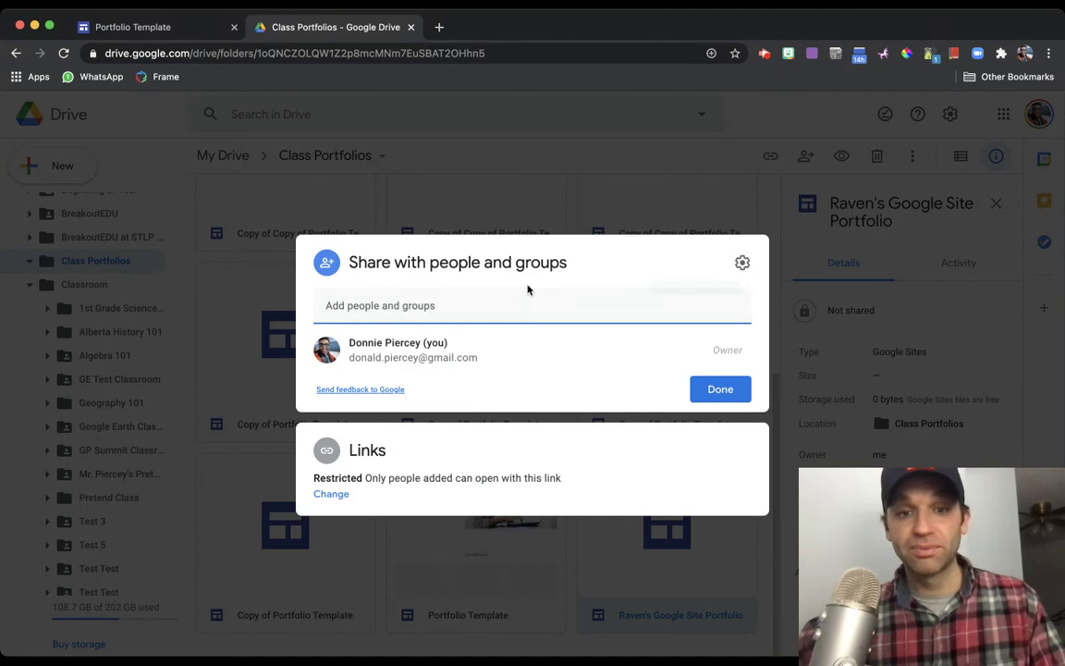
left_click(443, 312)
type("rave")
left_click(439, 349)
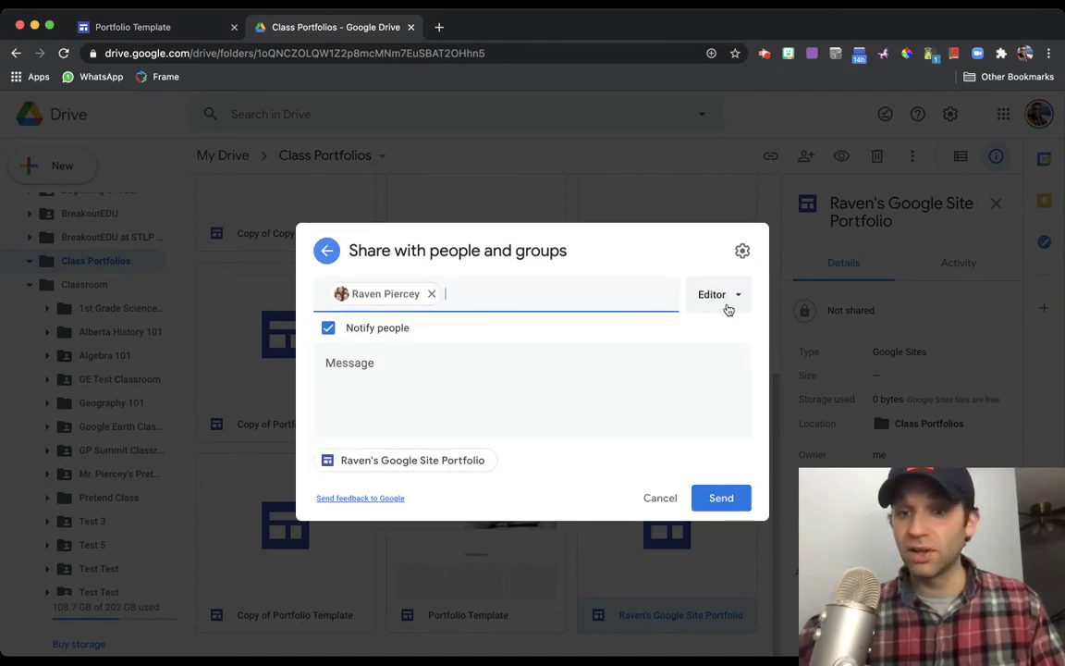
left_click(724, 497)
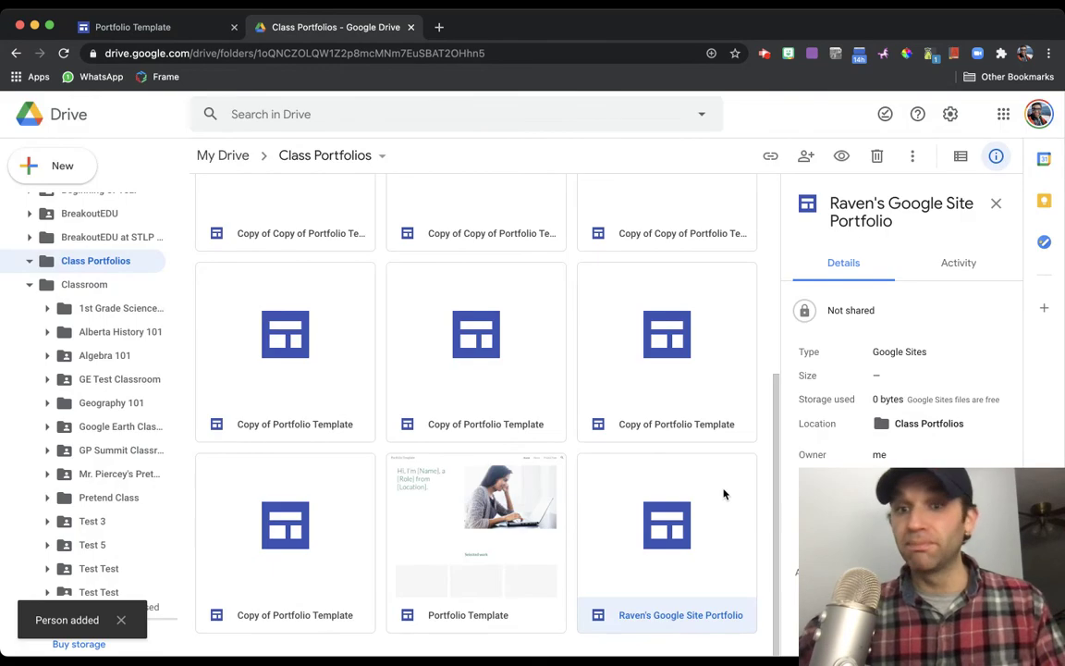
left_click(444, 532)
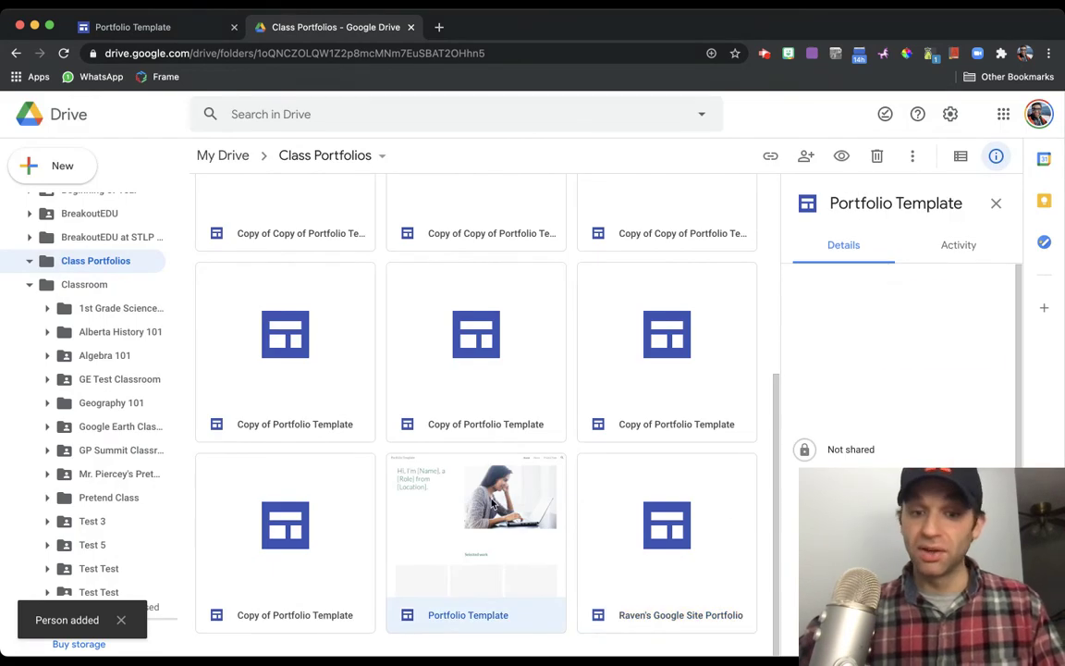
right_click(436, 540)
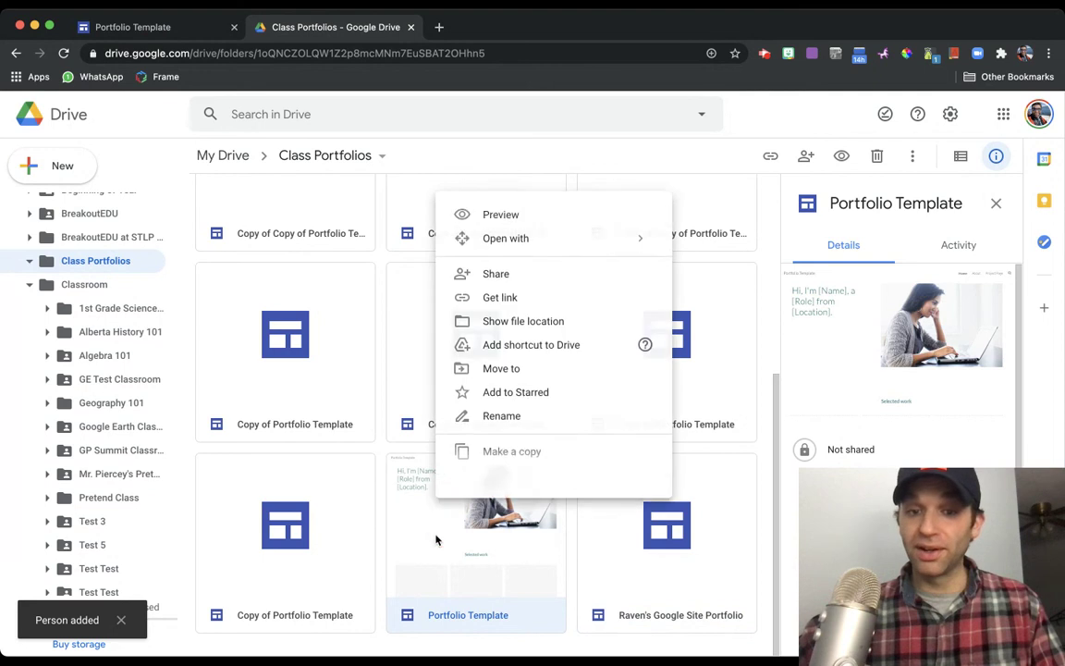
left_click(502, 416)
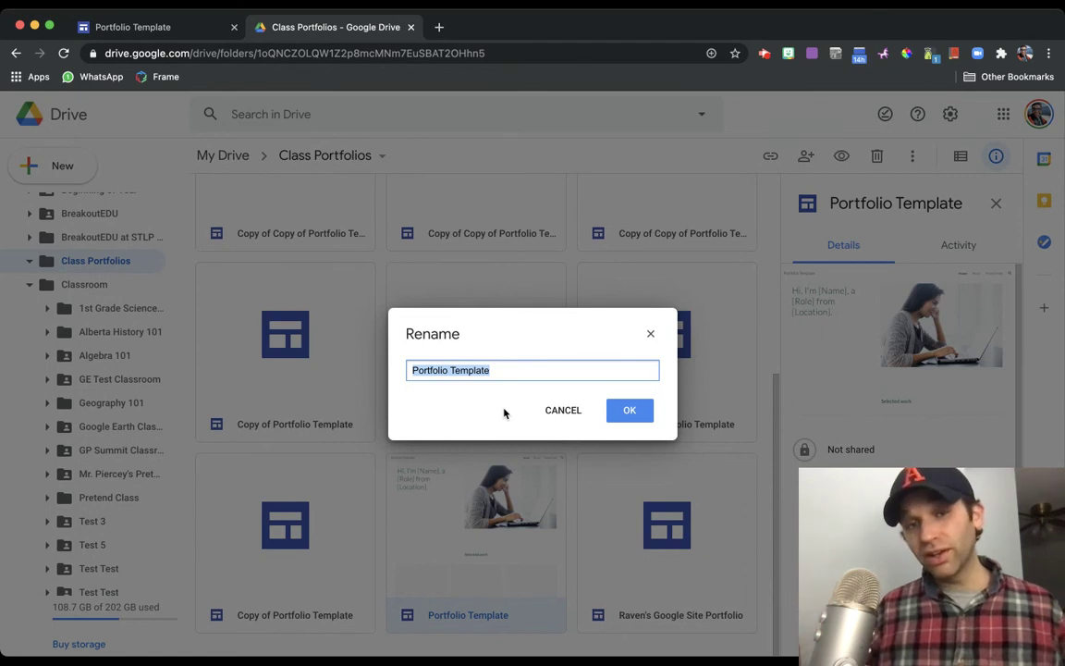
- Switch back to the Portfolio Template site in Google Sites
left_click(188, 34)
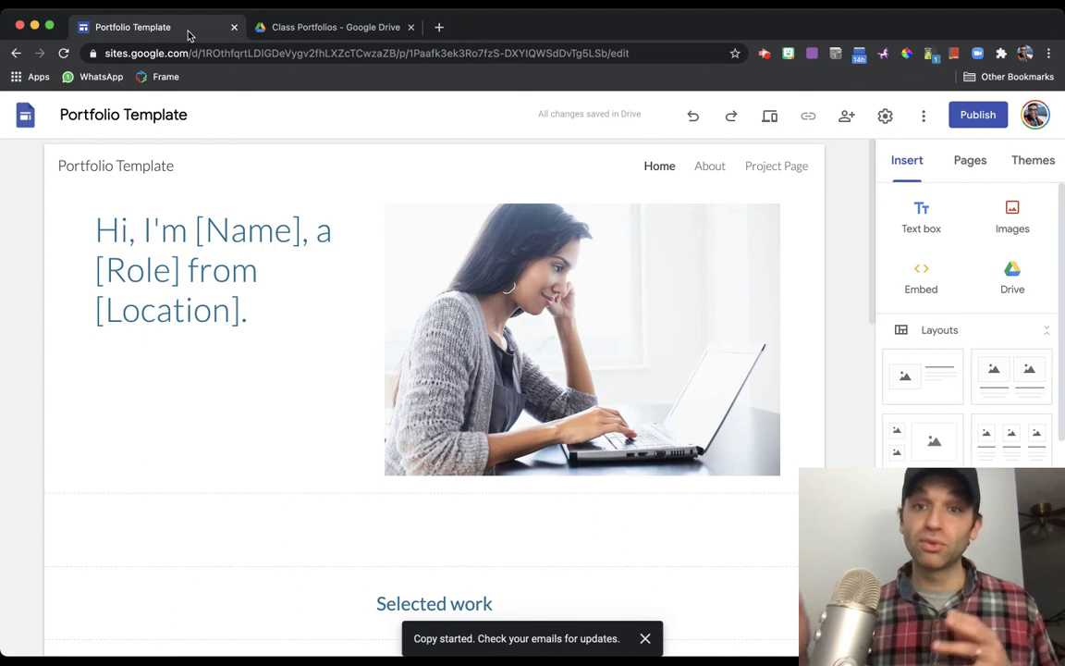